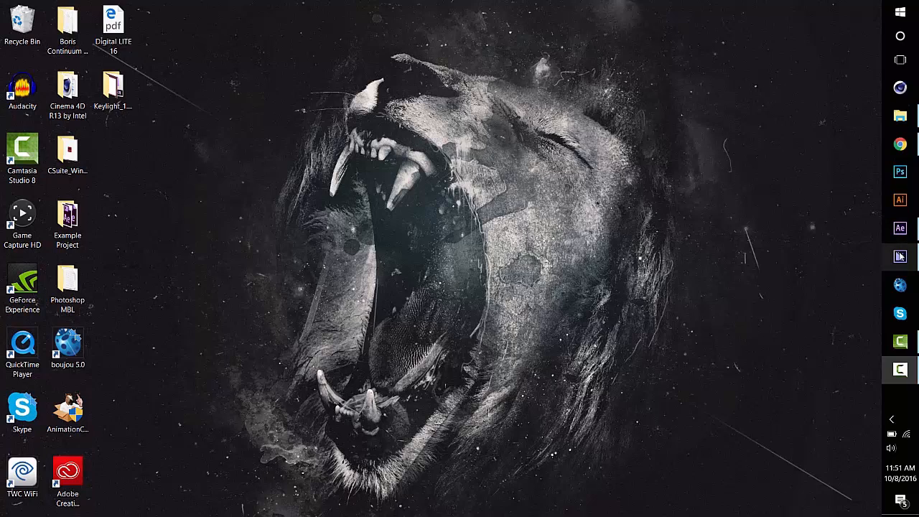
Switch to After Effects and import the clip 7.mp4 from the community folder into the project
mouse_move(901, 257)
mouse_move(901, 236)
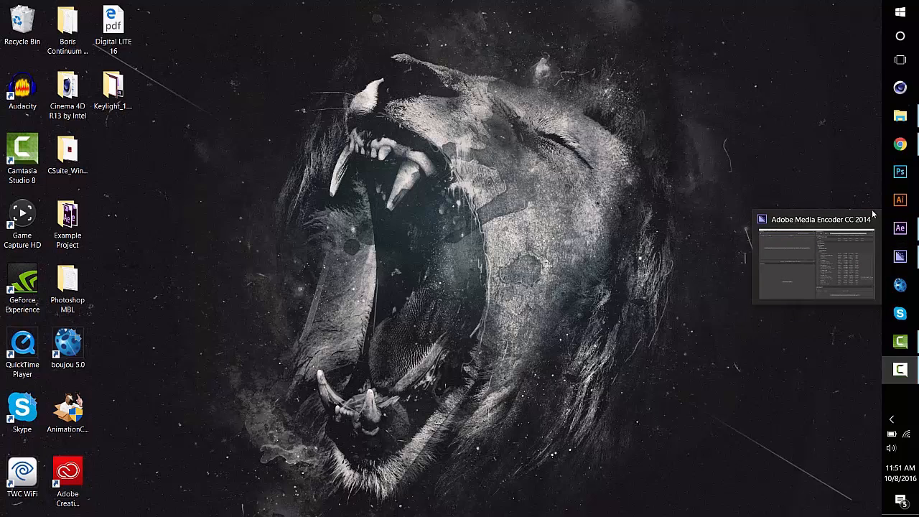
click(901, 228)
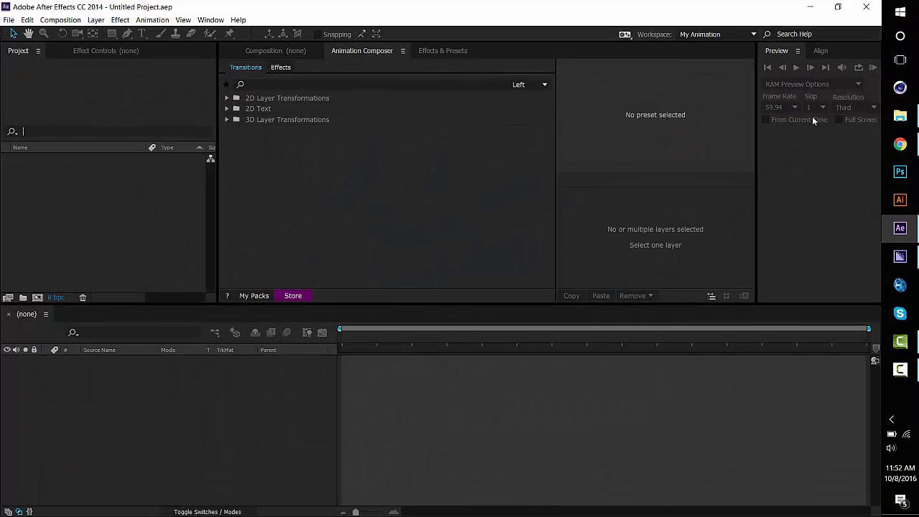
click(900, 115)
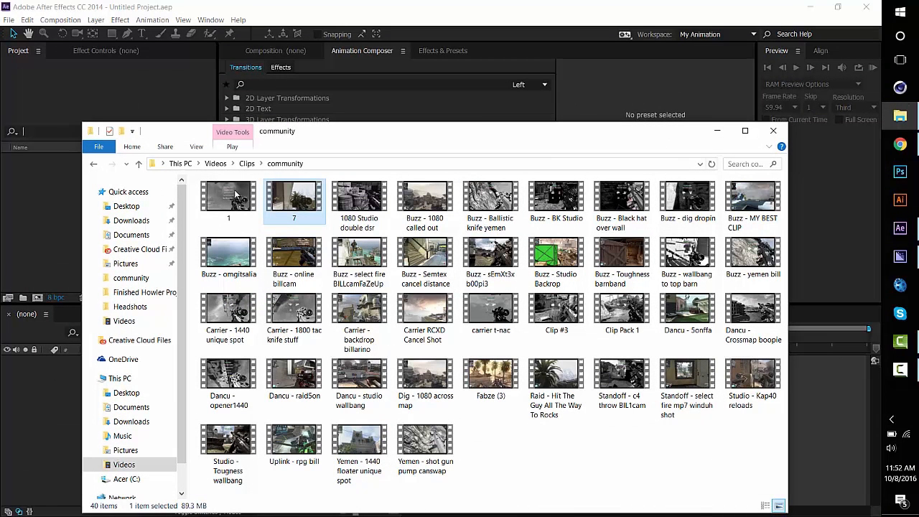
drag(236, 194, 47, 175)
click(870, 250)
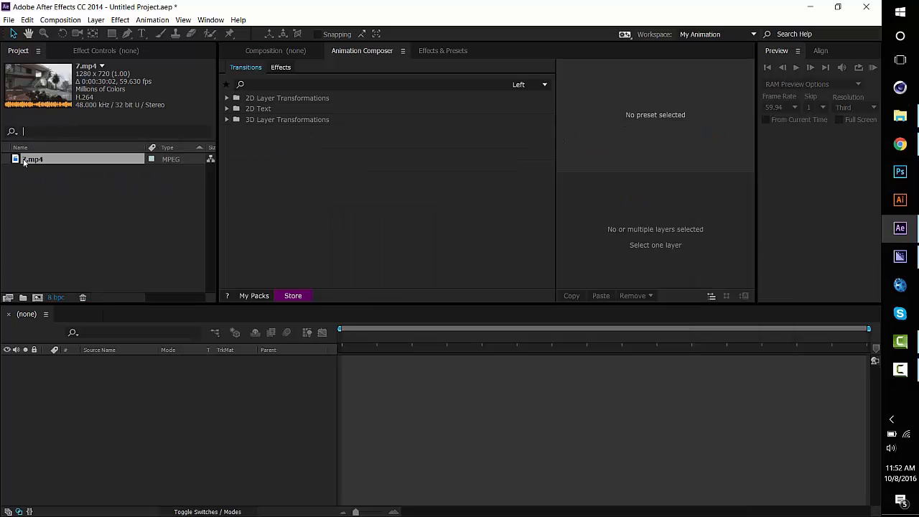
Create a new 1280 x 720 composition with a frame rate of 59.94 frames per second
click(37, 298)
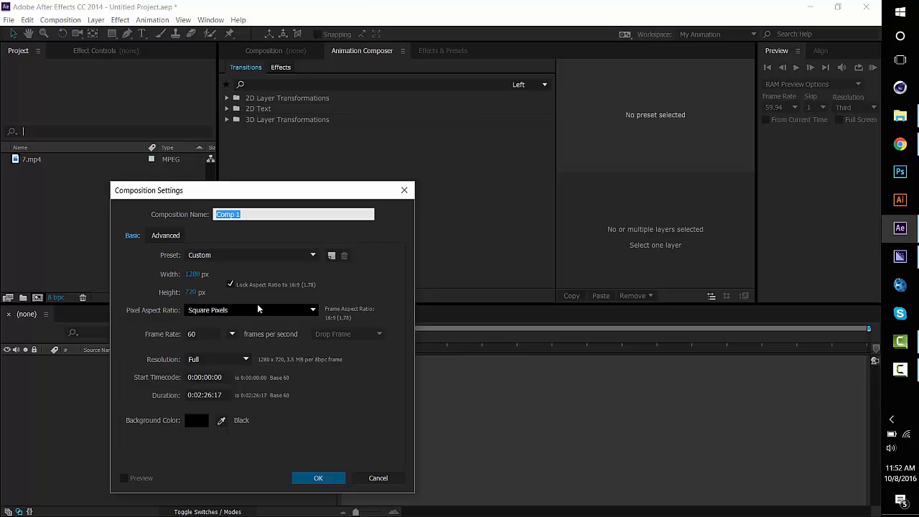
click(232, 334)
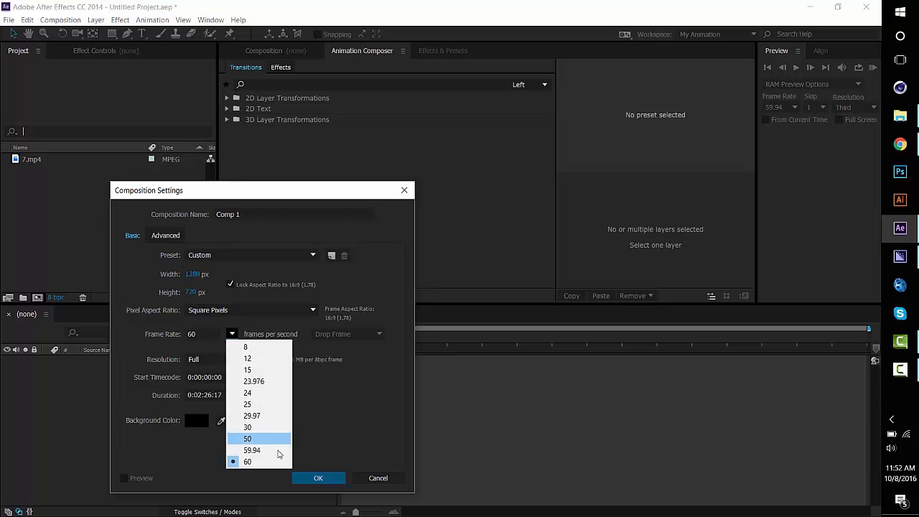
click(279, 451)
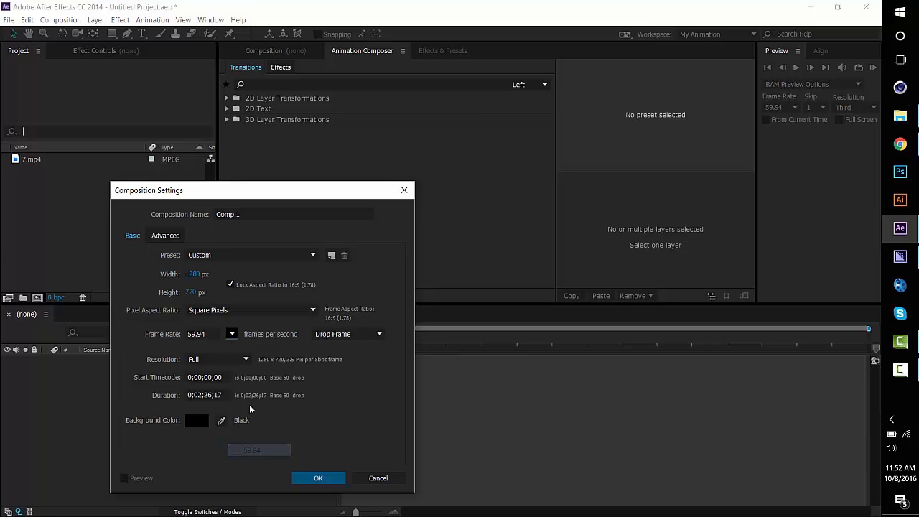
click(231, 336)
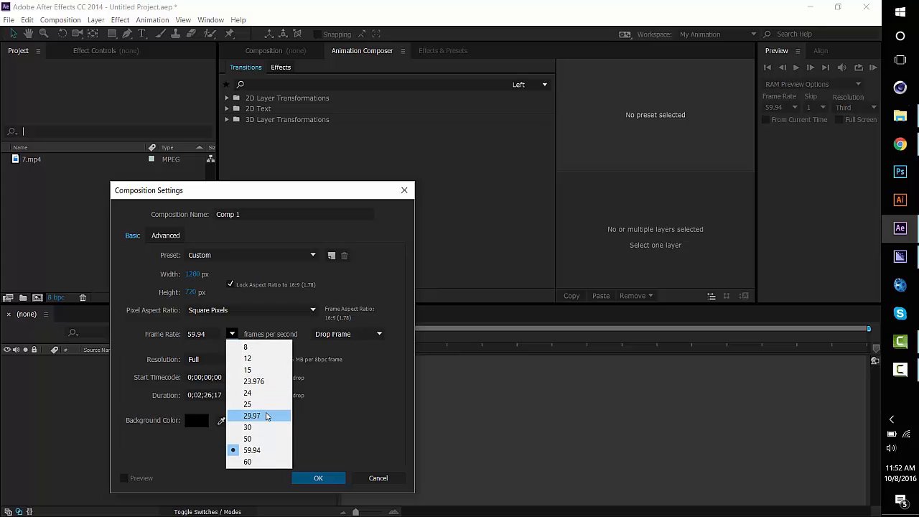
click(323, 479)
Place 7.mp4 in the Comp 1 timeline and trim the composition to a work area of about 12 seconds
drag(37, 171, 356, 365)
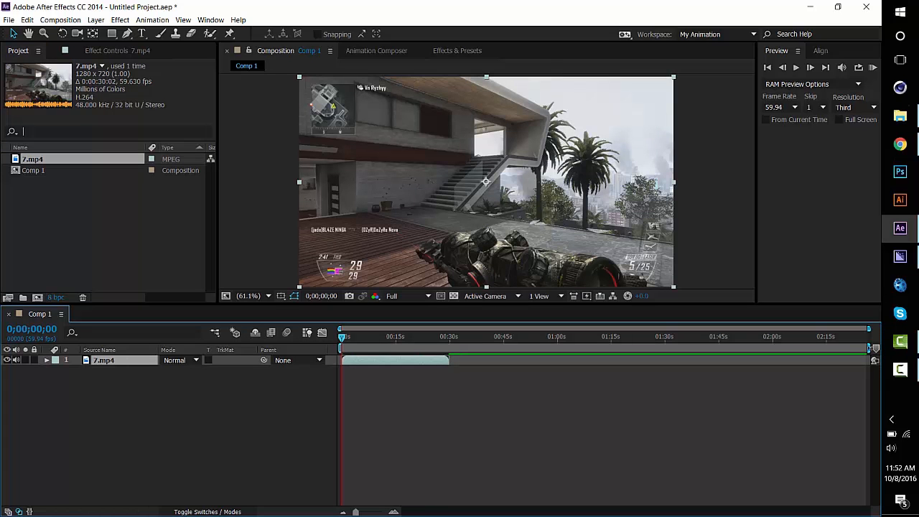
drag(869, 349, 386, 349)
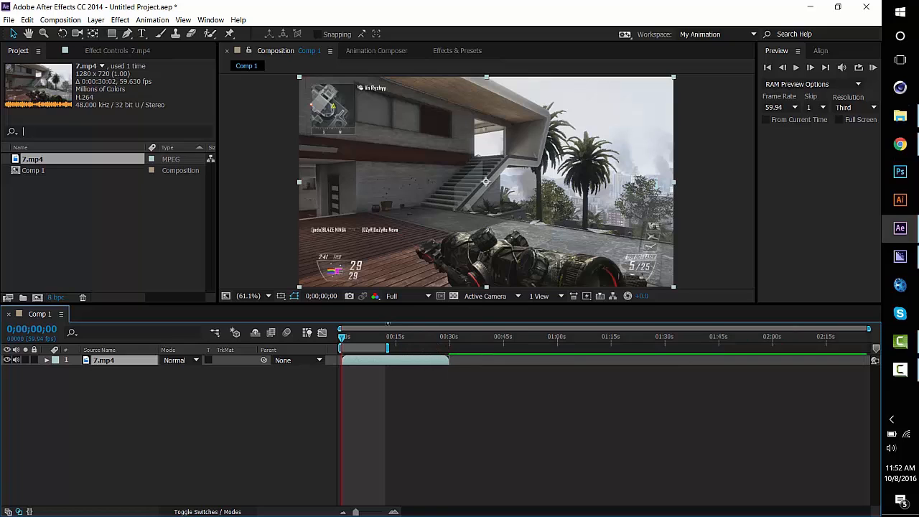
right_click(373, 351)
click(426, 378)
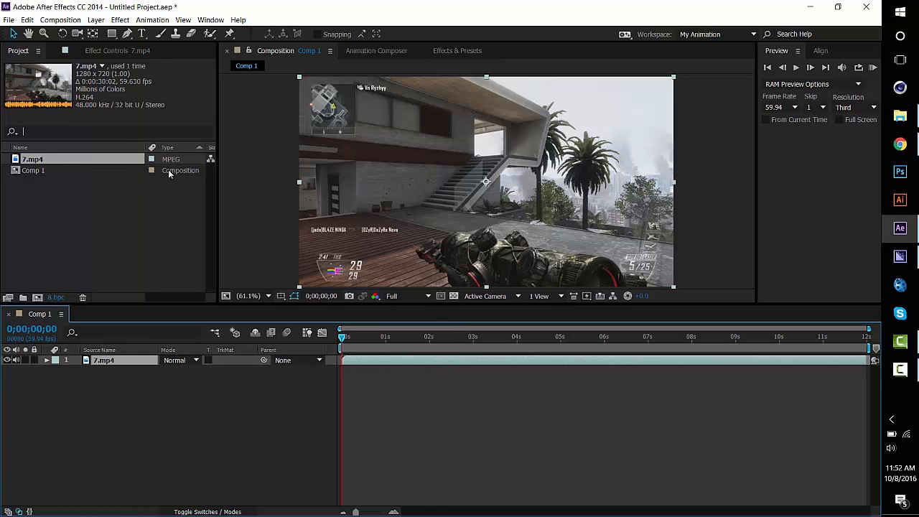
Add Comp 1 to the render queue and set a custom frame rate of 29.97 in its render settings
click(75, 20)
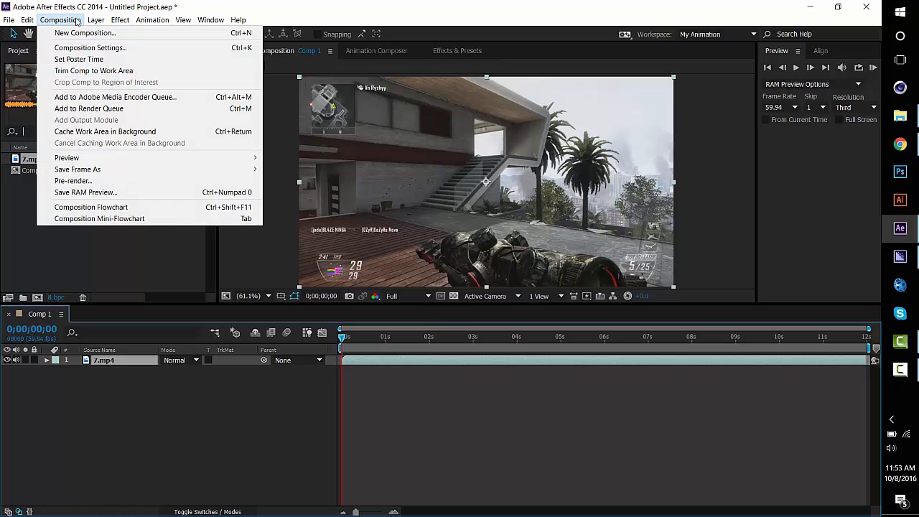
click(90, 109)
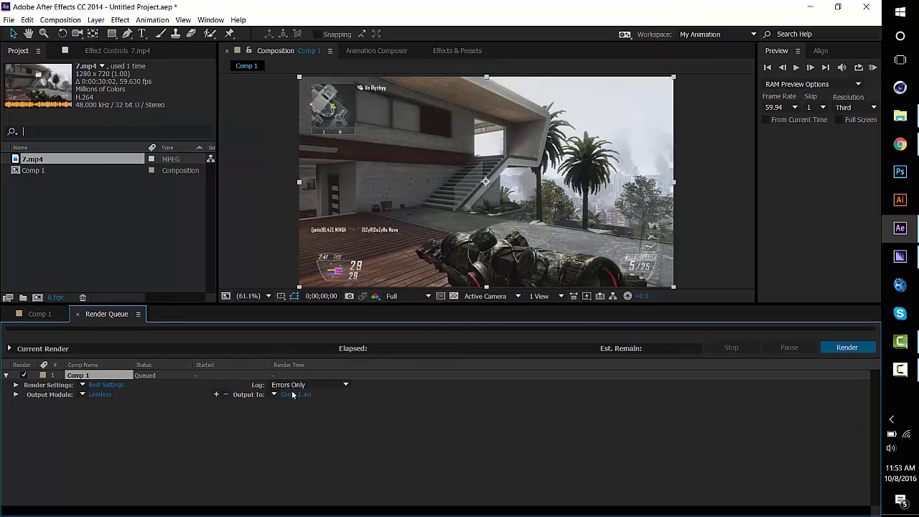
click(109, 385)
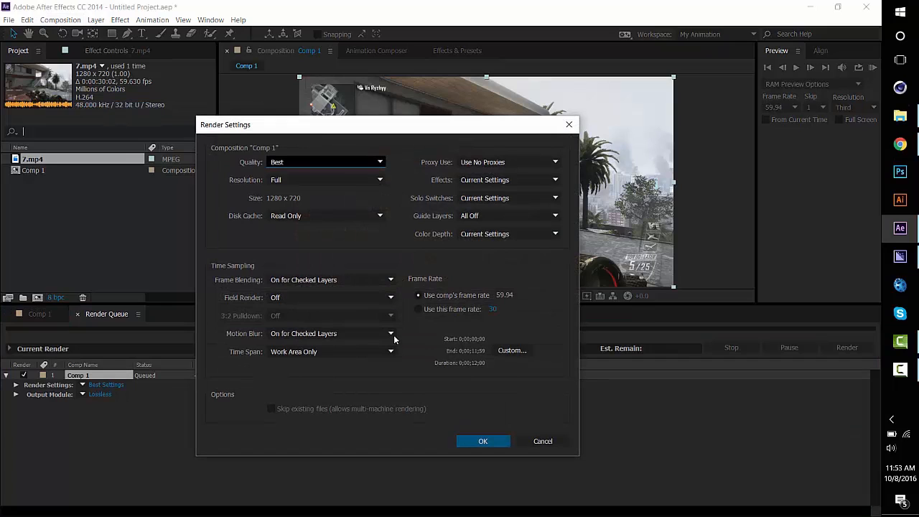
click(492, 309)
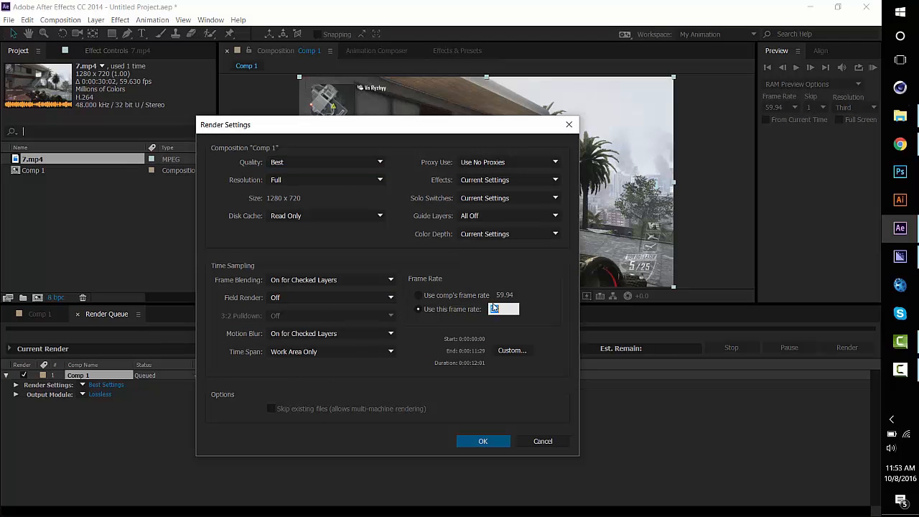
key(BackSpace)
text(29.97)
click(494, 442)
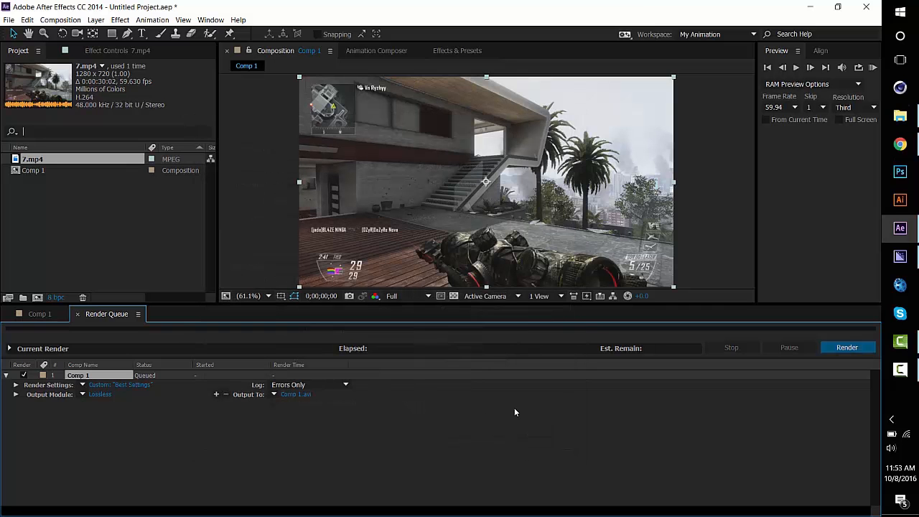
Set the output module format to QuickTime with the H.264 codec at quality 100
click(94, 393)
click(371, 106)
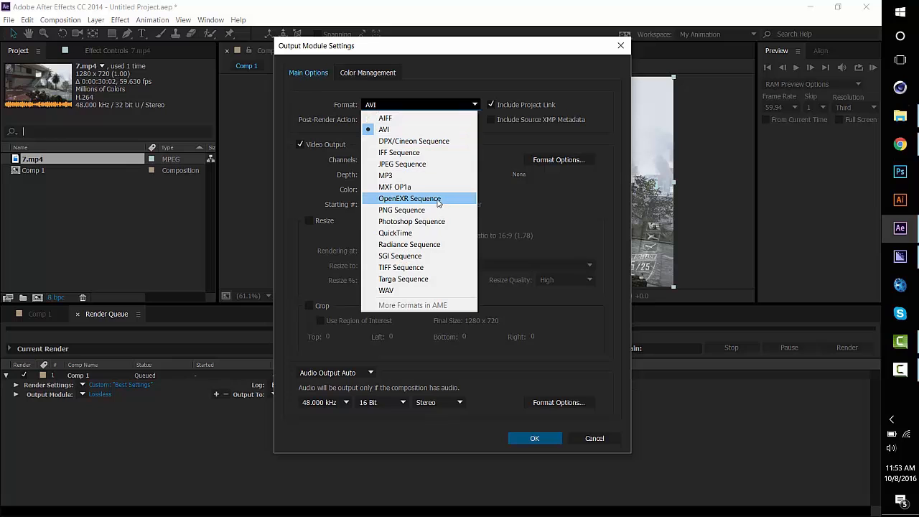
click(422, 233)
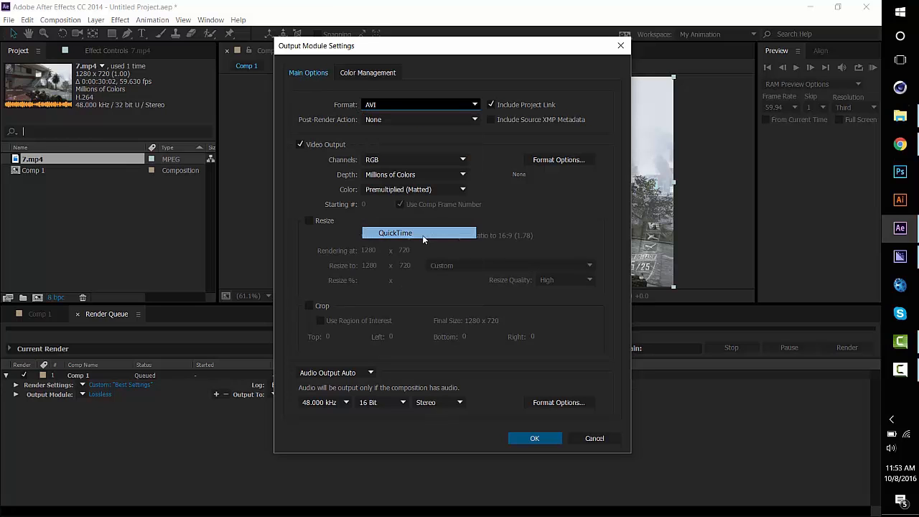
click(570, 158)
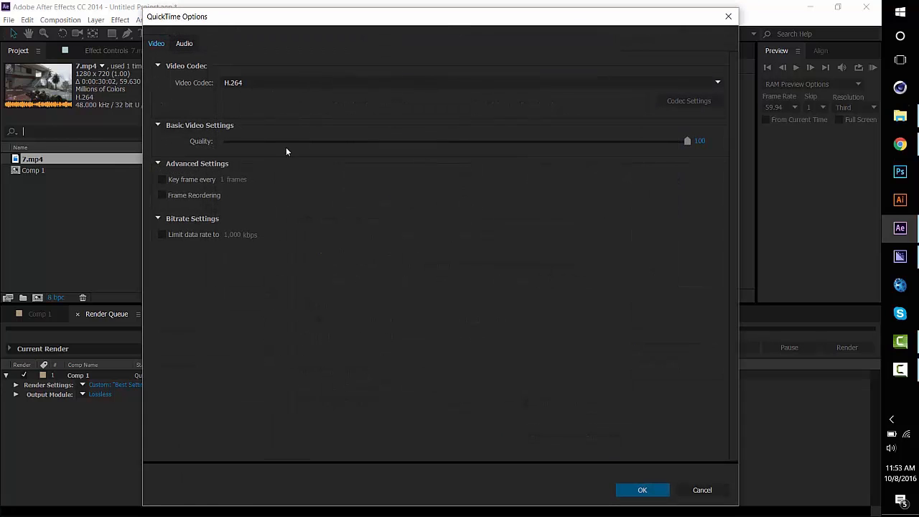
click(641, 489)
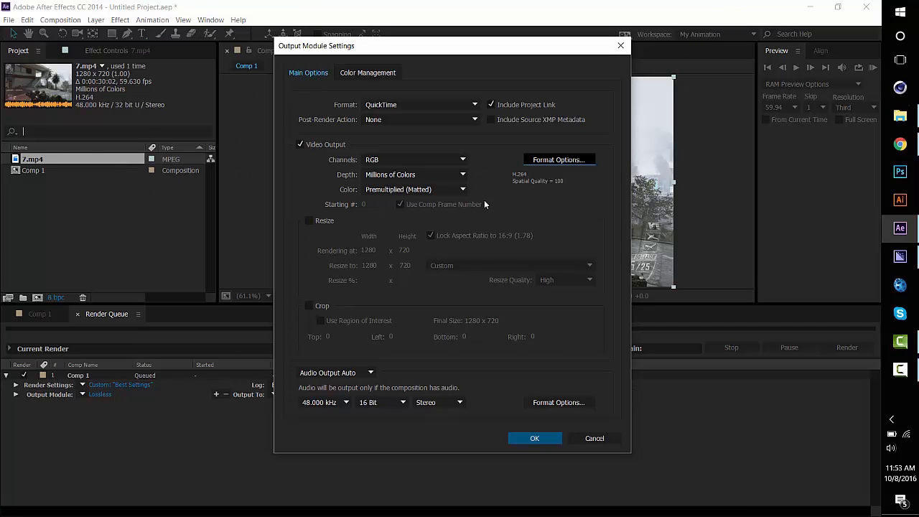
click(518, 438)
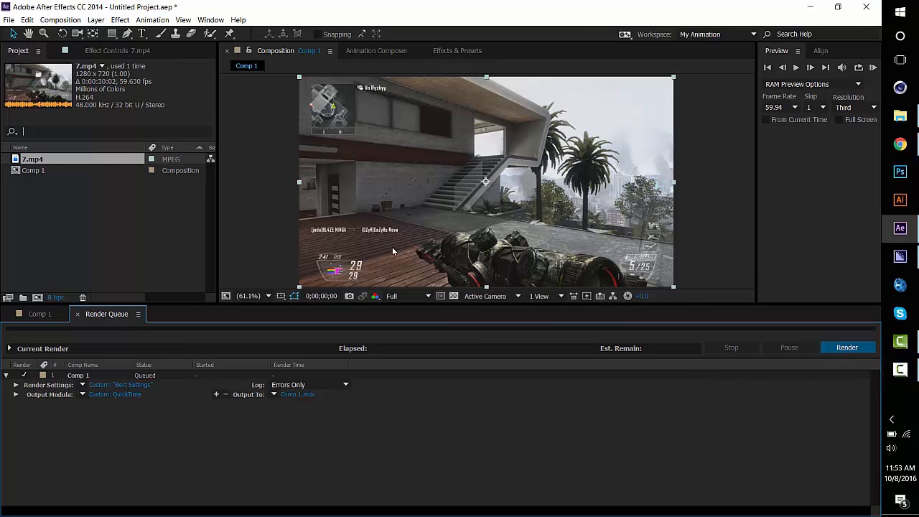
Send Comp 1 to the Adobe Media Encoder queue and open the export settings of its H.264 output
click(77, 316)
click(60, 20)
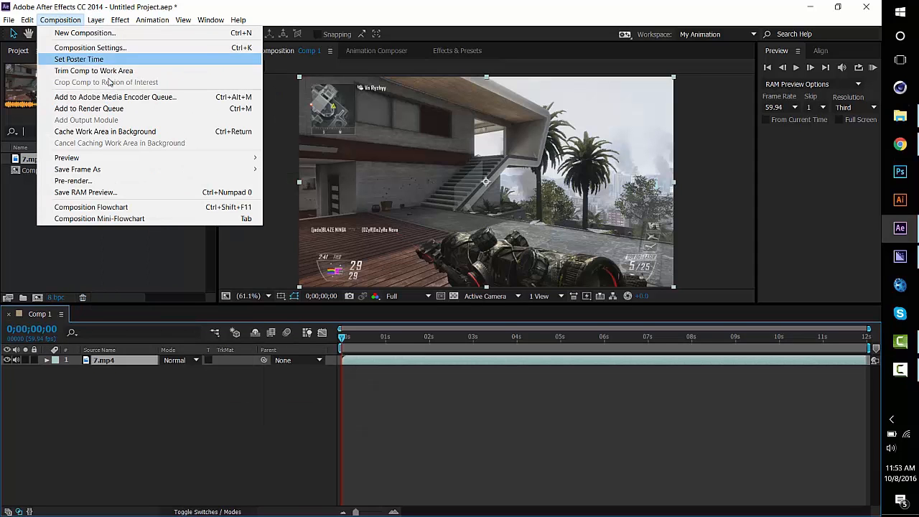
click(111, 97)
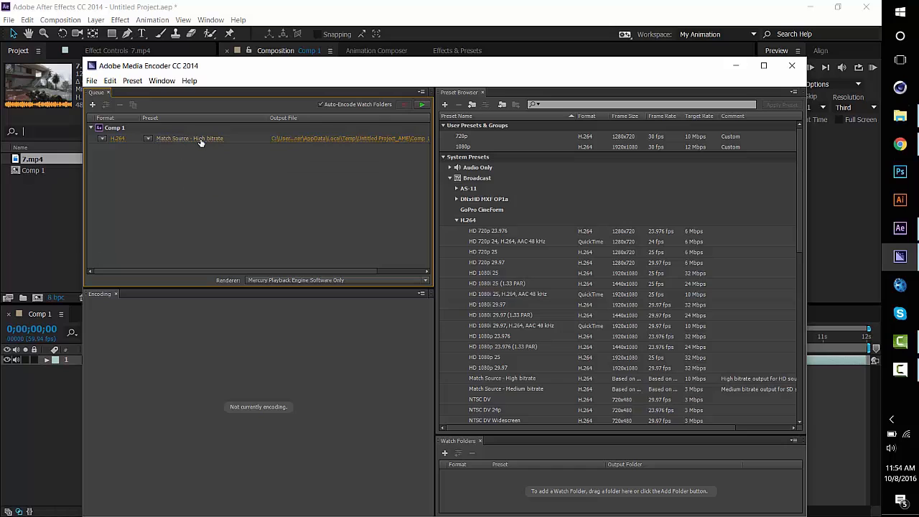
mouse_move(201, 142)
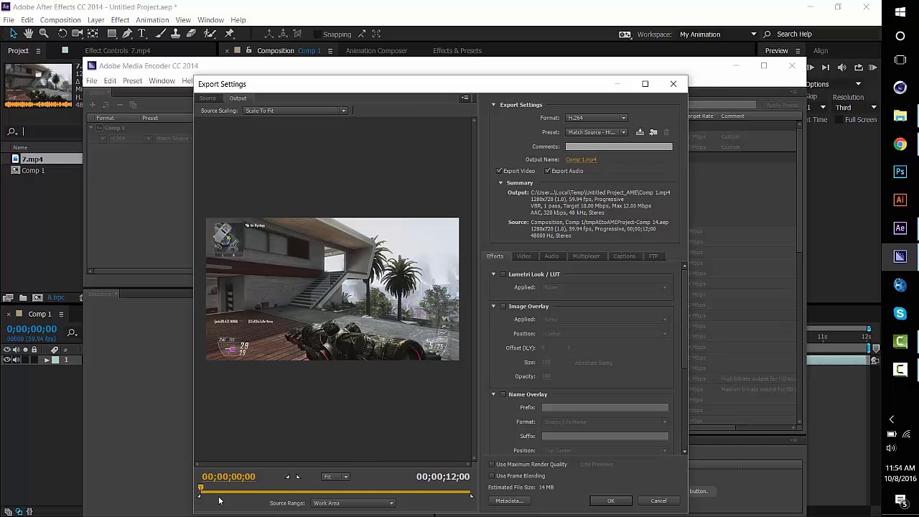
drag(202, 488, 292, 471)
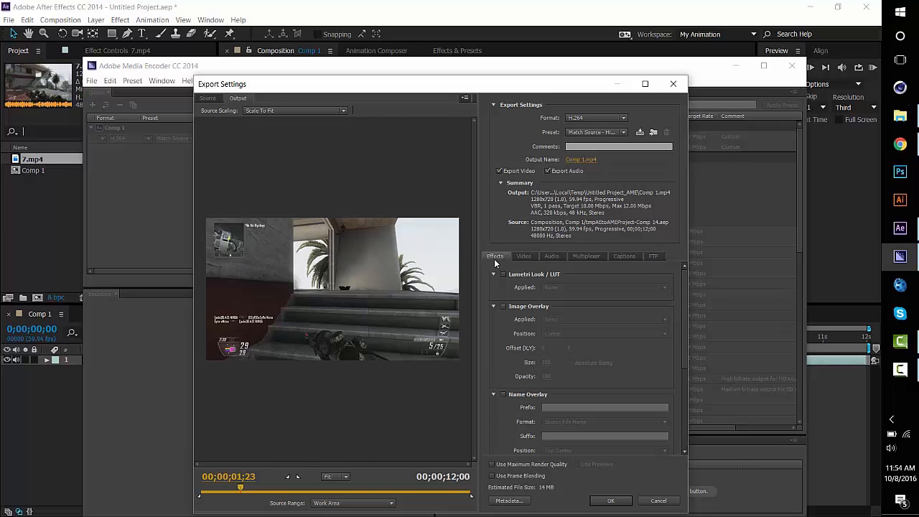
Turn off source matching for the frame size, frame rate, field order, aspect, TV standard and profile in the video export settings
click(523, 258)
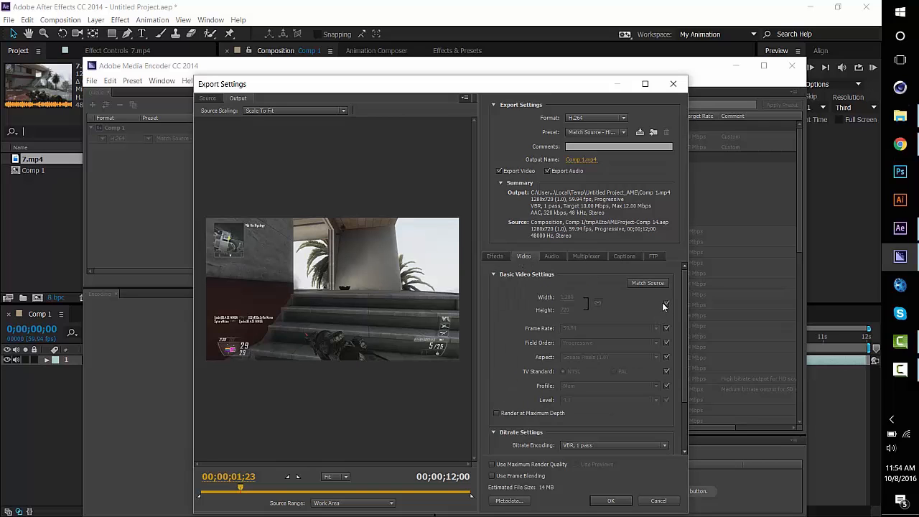
click(666, 303)
click(667, 328)
click(667, 342)
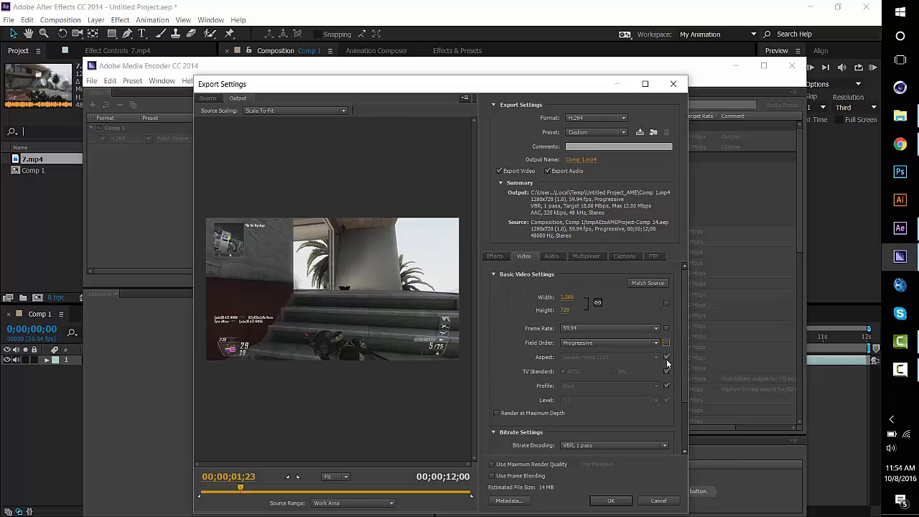
click(666, 357)
click(667, 371)
click(666, 388)
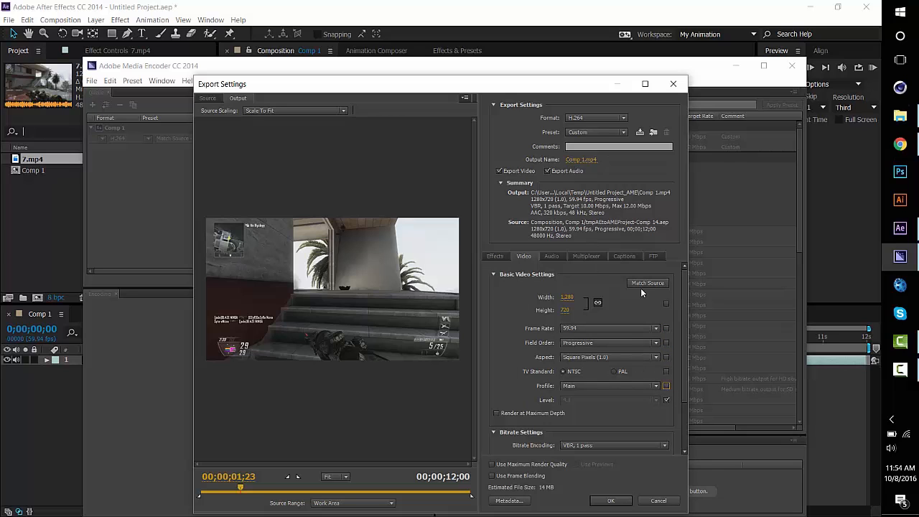
Set the export frame rate to 29.97 and the profile to High, keeping the field order Progressive
click(572, 331)
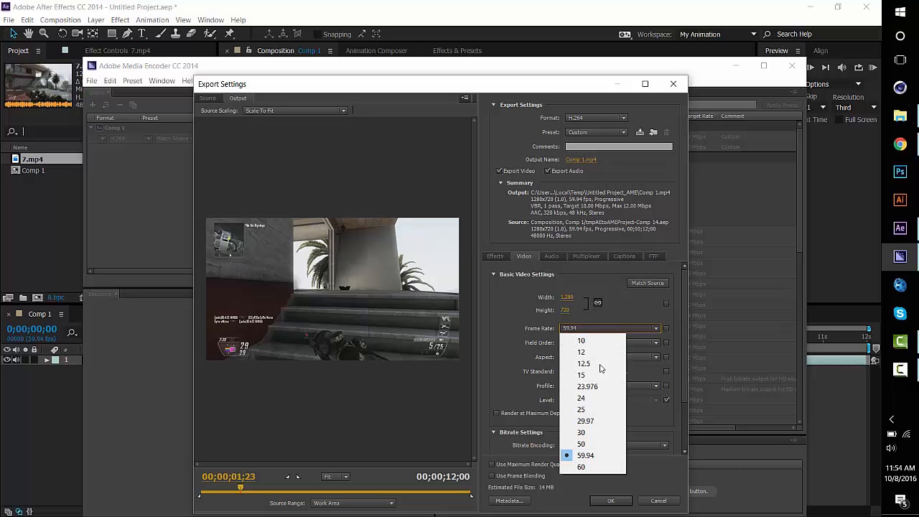
click(593, 422)
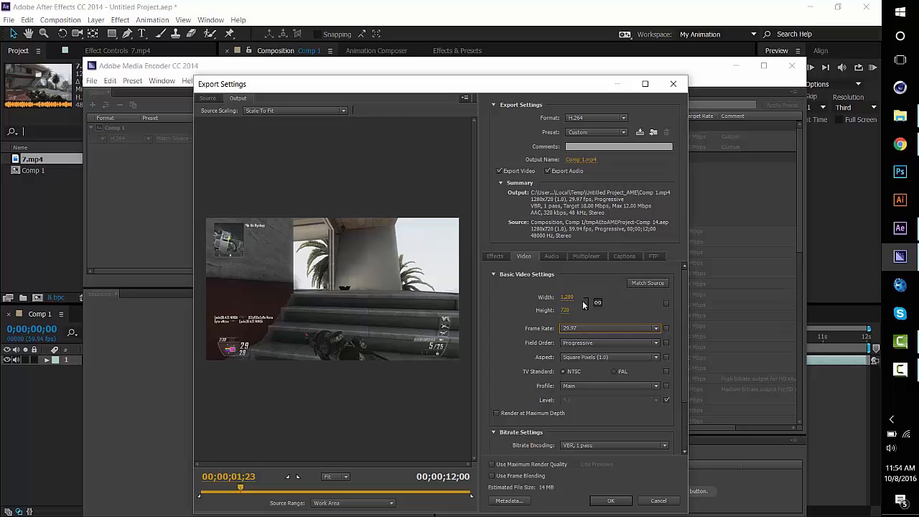
click(588, 342)
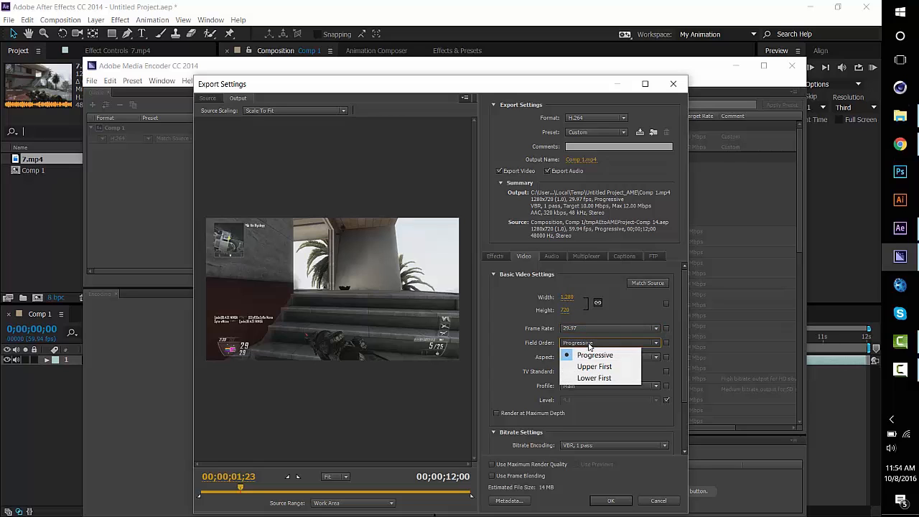
click(587, 343)
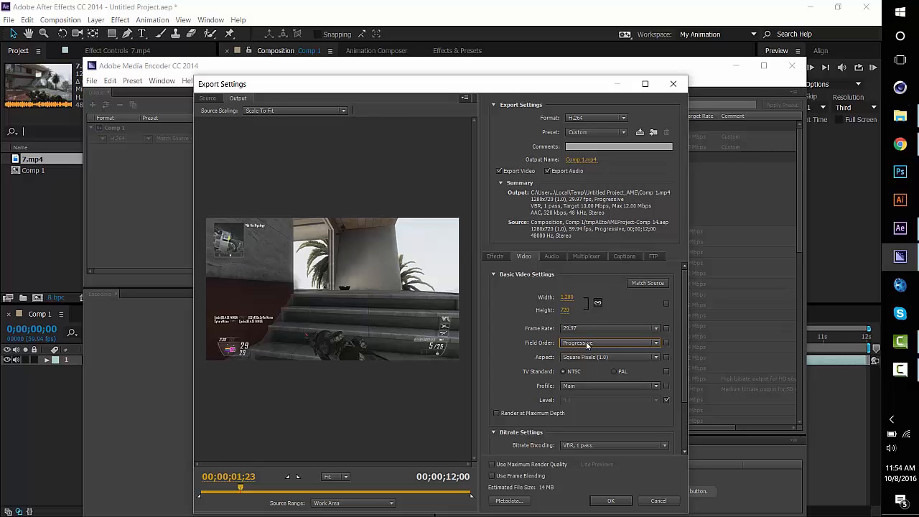
click(667, 343)
click(620, 357)
click(620, 357)
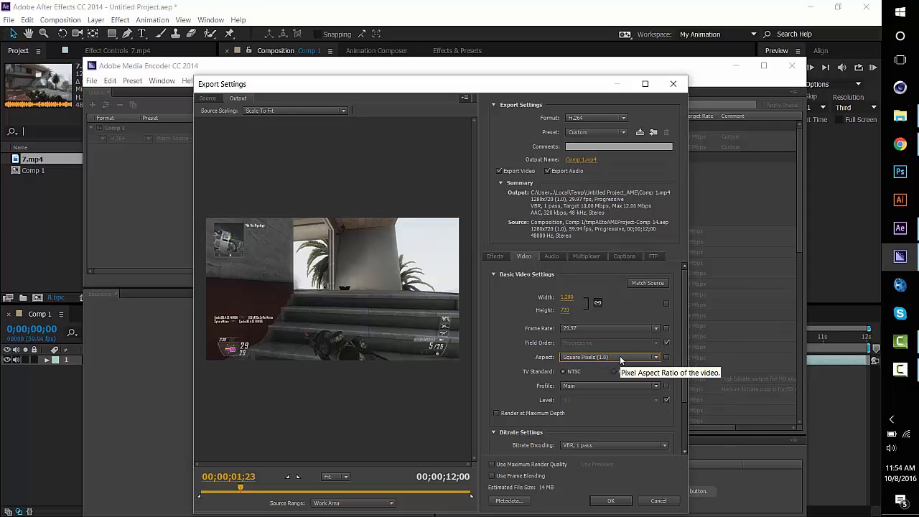
click(640, 386)
click(609, 424)
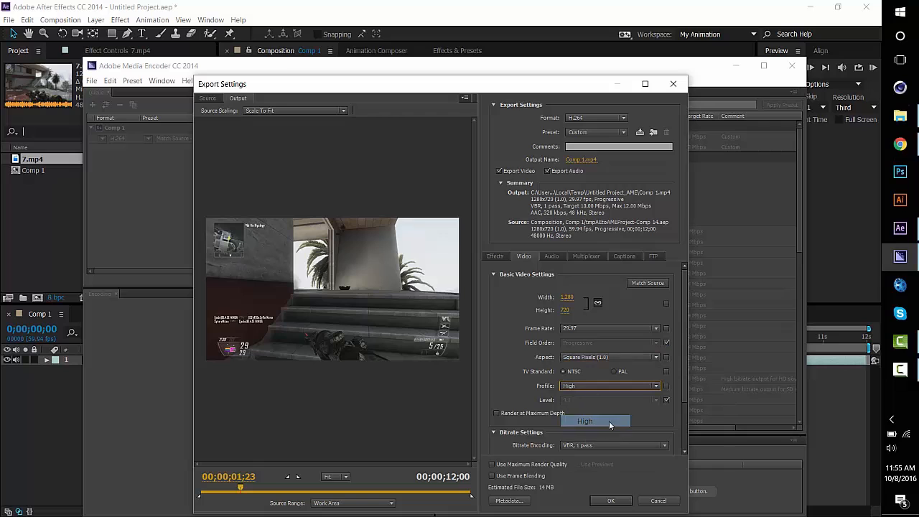
click(667, 343)
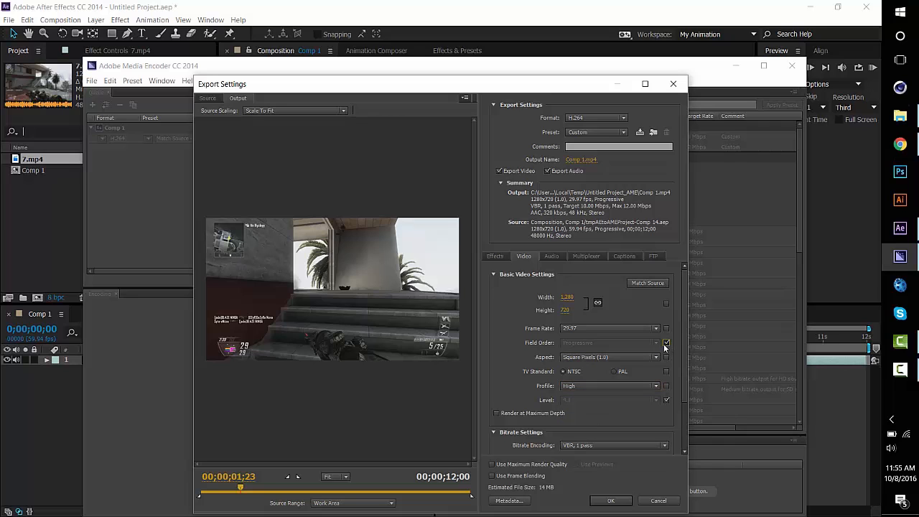
Turn source matching back on for the field order, TV standard and pixel aspect of the video export
click(654, 344)
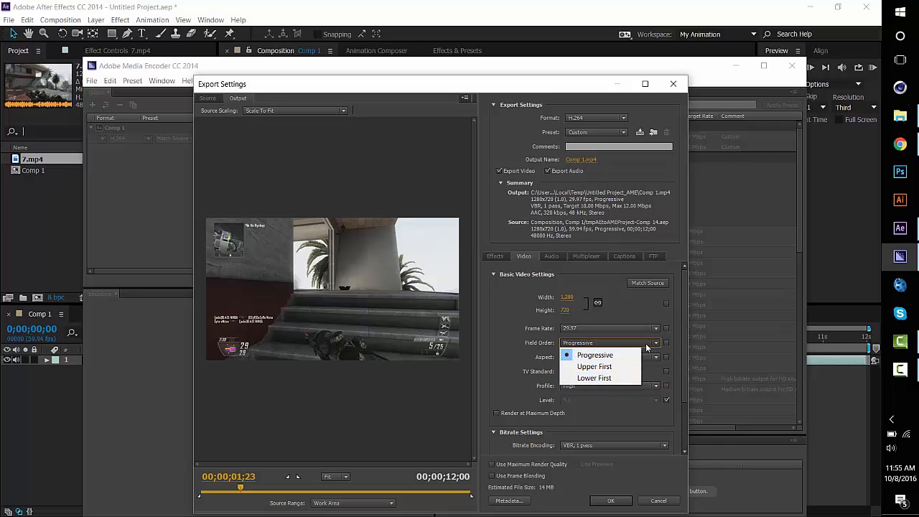
click(646, 350)
click(666, 343)
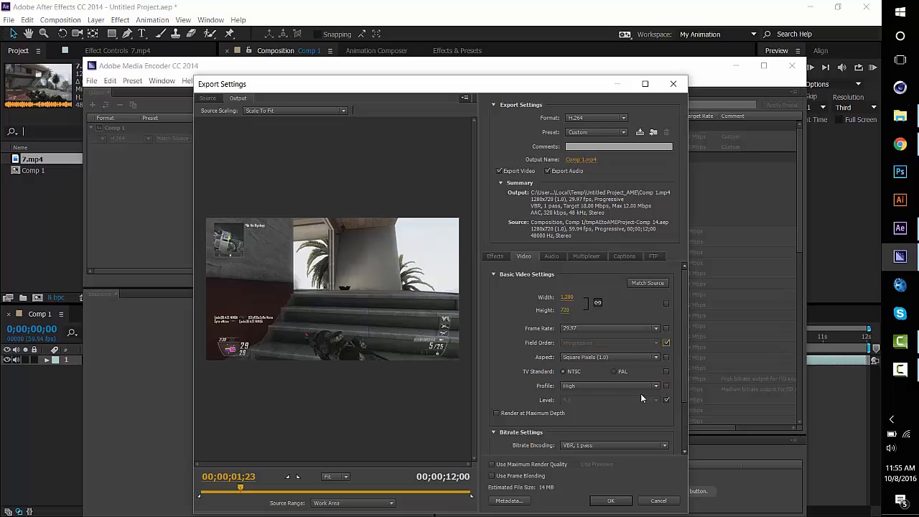
click(666, 371)
click(666, 357)
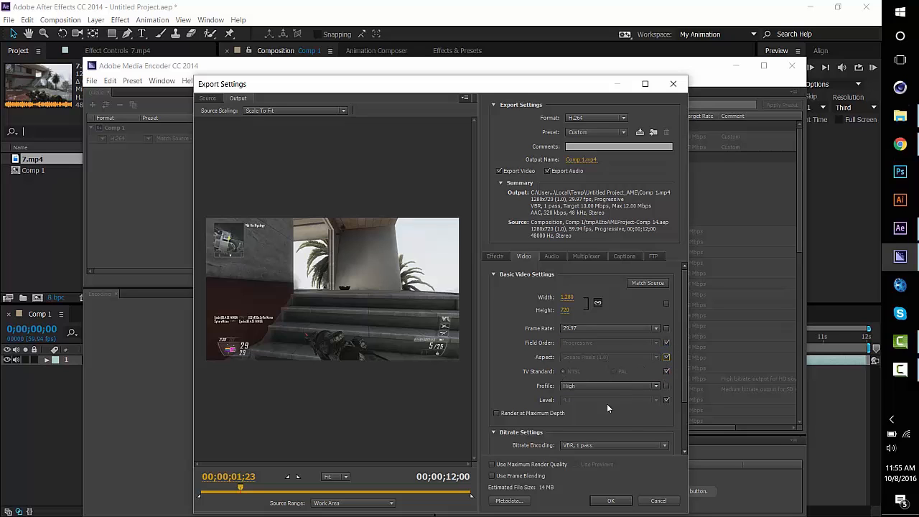
Turn off source matching for the H.264 level and set the level to 5.1
click(597, 387)
click(665, 400)
click(665, 400)
click(647, 400)
click(607, 392)
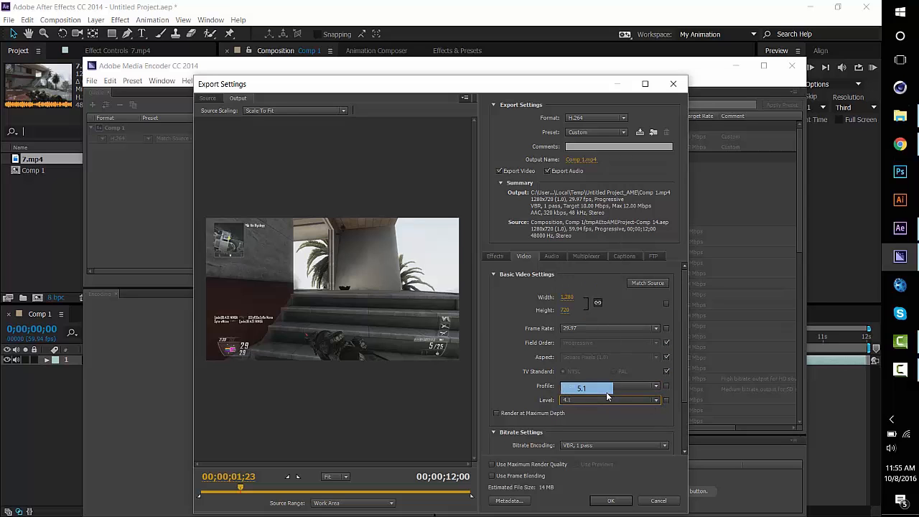
click(607, 395)
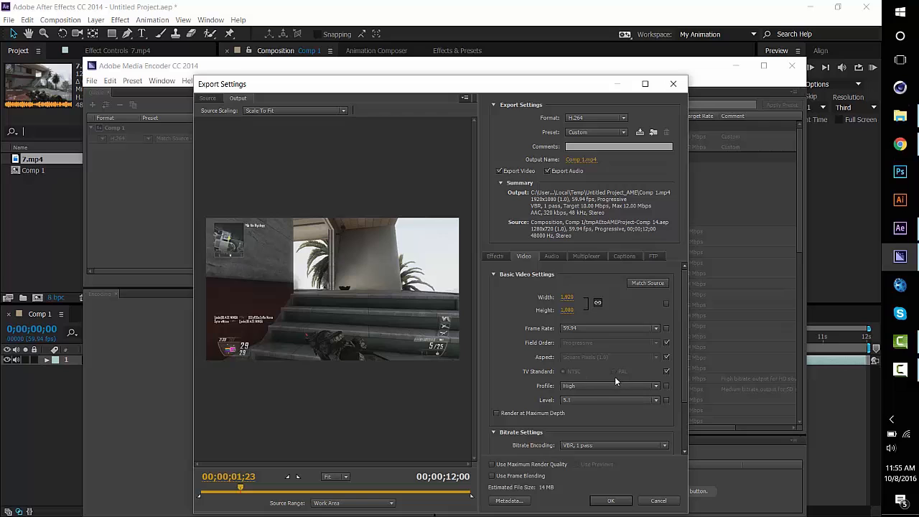
Try CBR bitrate encoding, and restore the encoding to VBR, 1 pass
scroll(615, 378, down, 3)
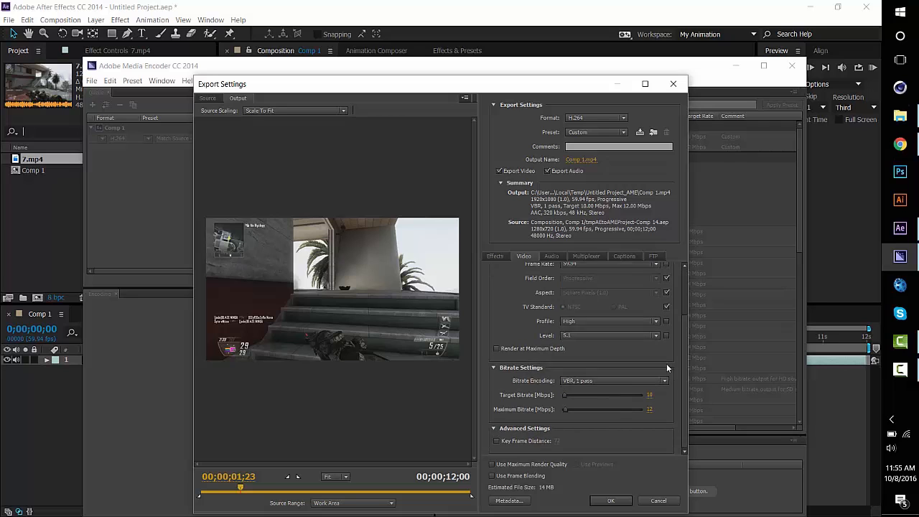
click(597, 381)
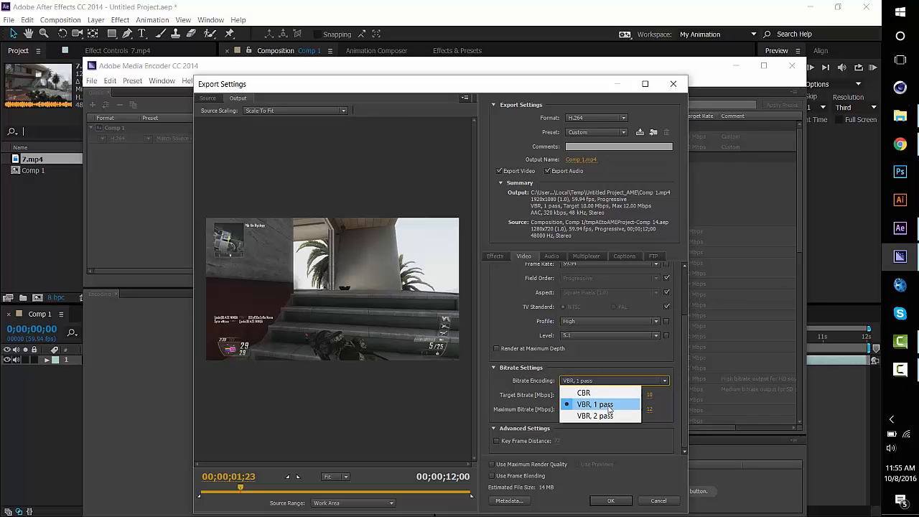
click(597, 395)
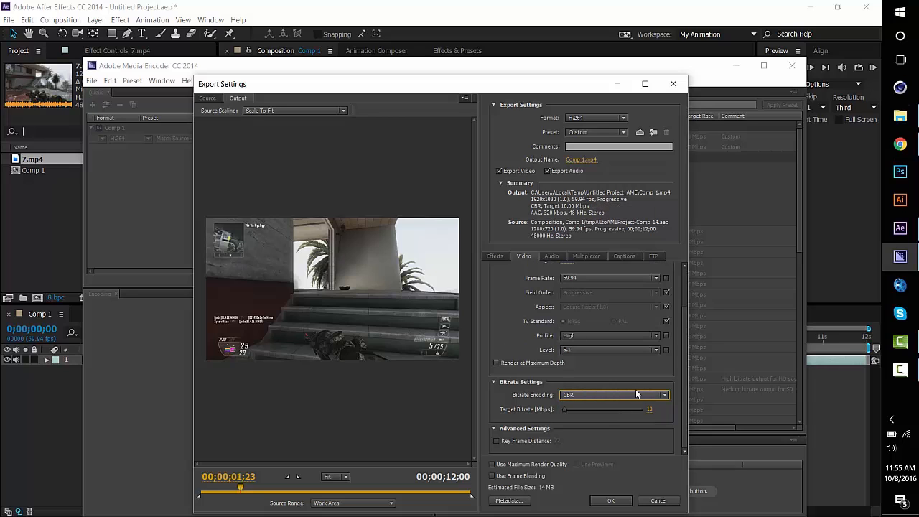
click(630, 394)
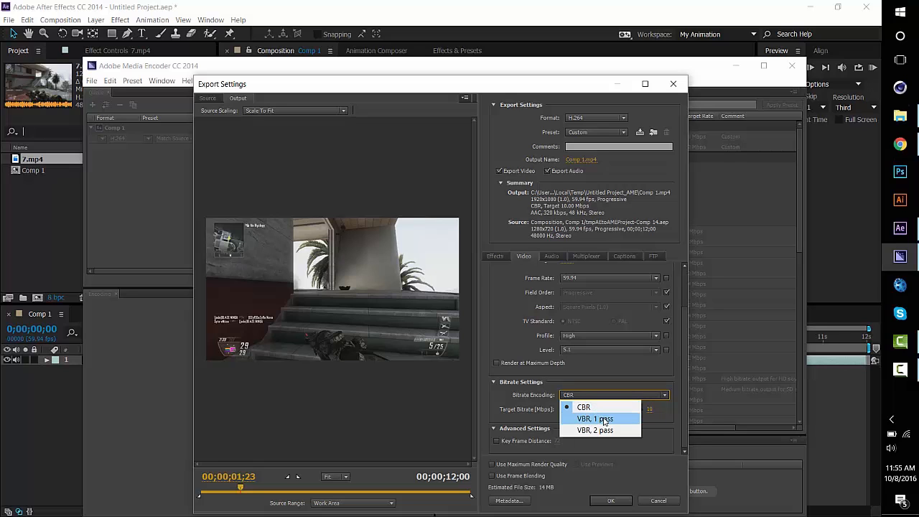
click(603, 419)
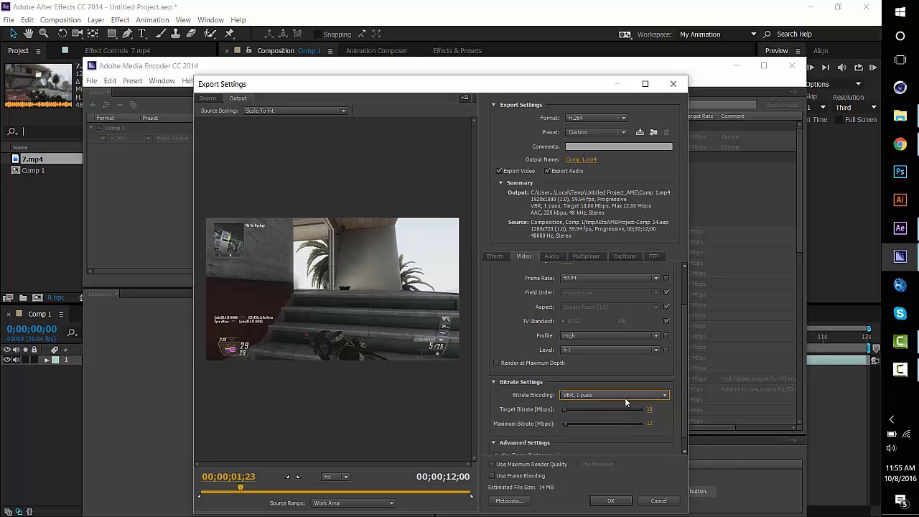
scroll(622, 399, down, 1)
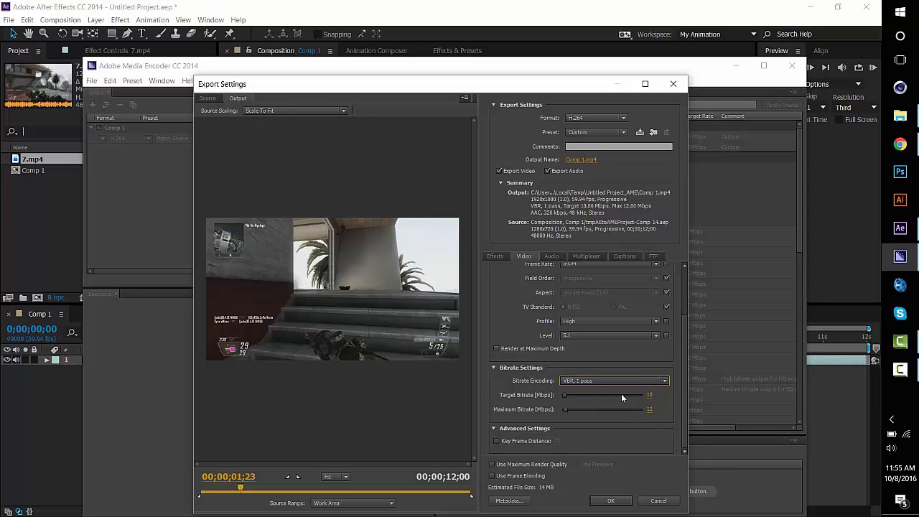
scroll(622, 397, up, 5)
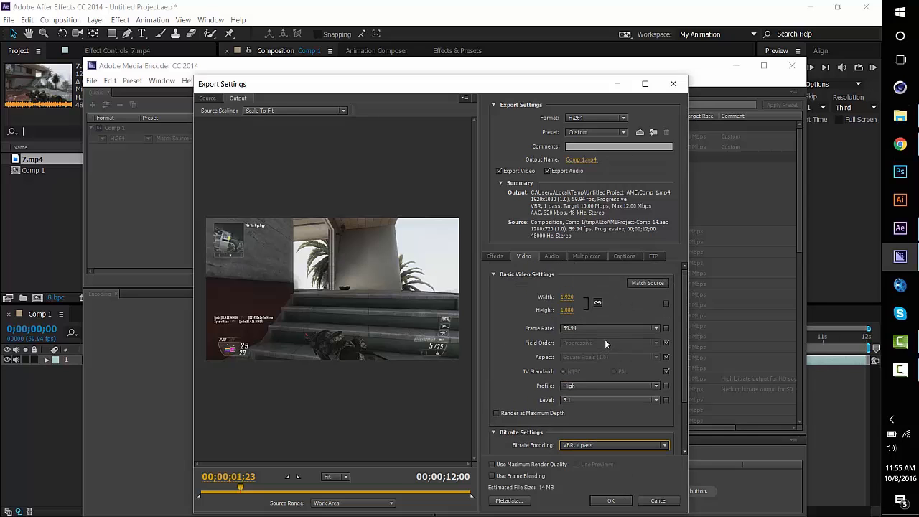
scroll(596, 339, down, 8)
scroll(595, 336, up, 8)
scroll(594, 333, down, 4)
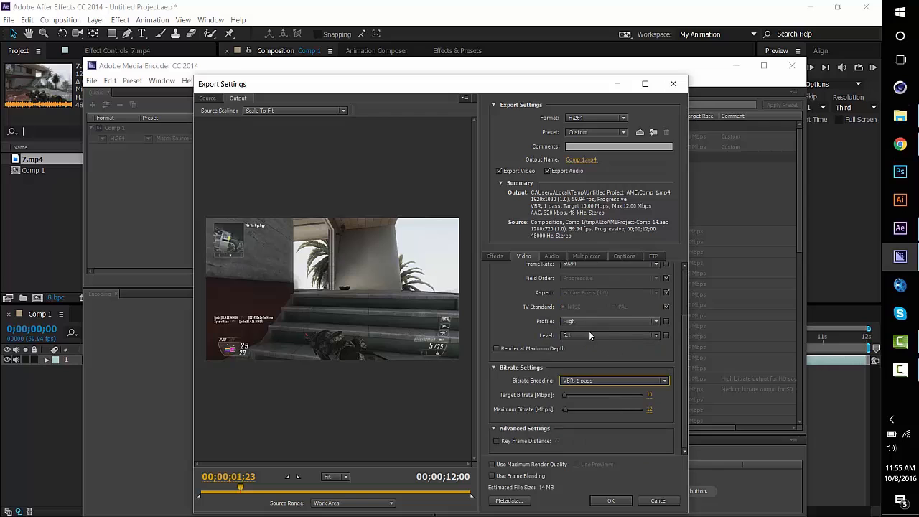
click(497, 350)
click(497, 349)
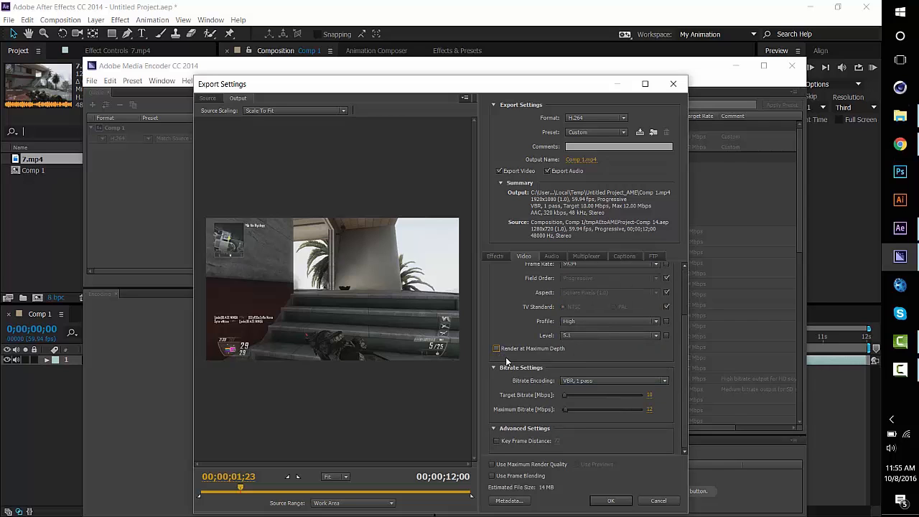
Set the level in the basic video settings back to 5.1
scroll(562, 318, up, 5)
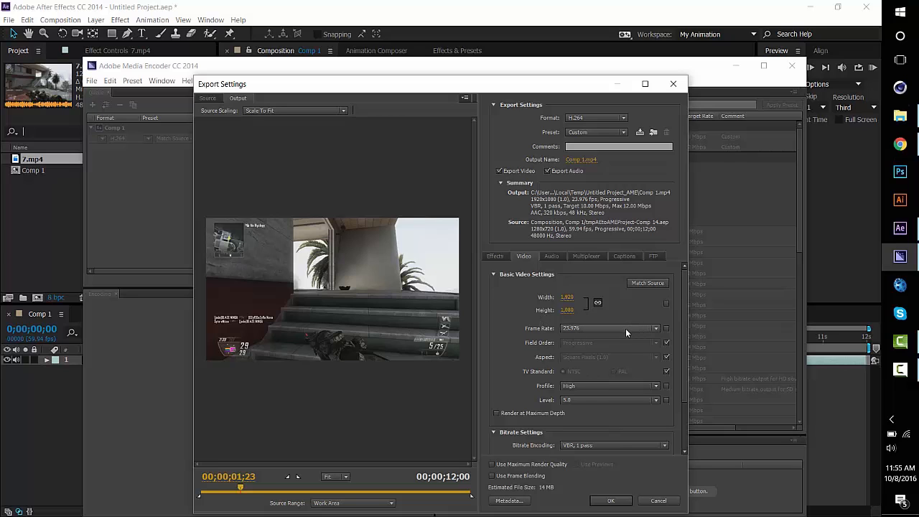
click(578, 400)
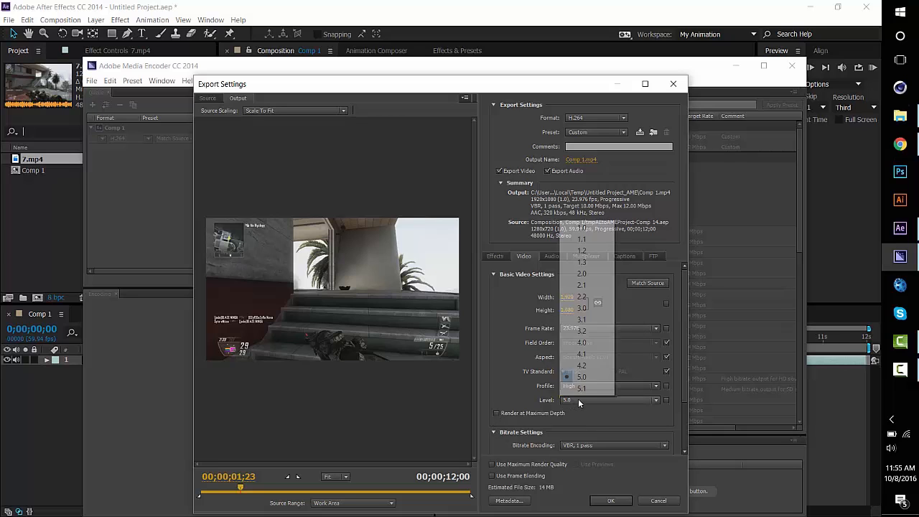
click(585, 399)
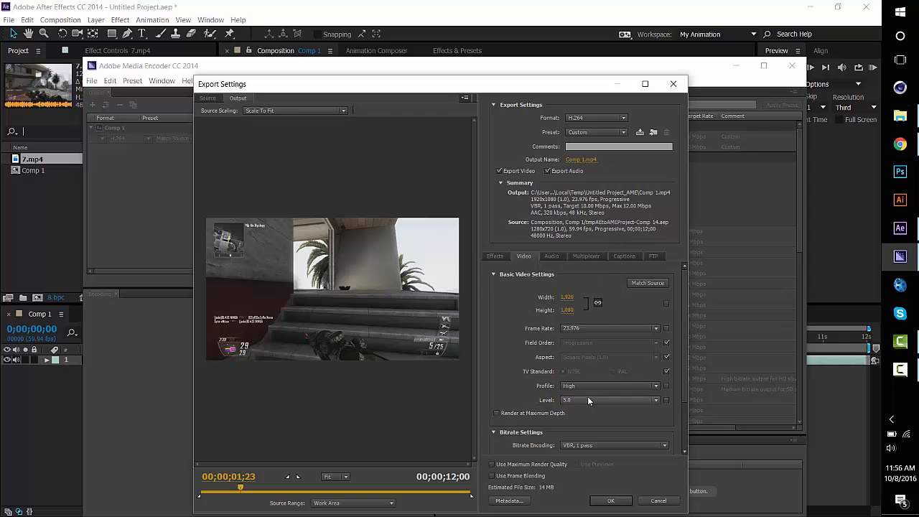
click(592, 399)
click(593, 400)
Set the export frame rate to 29.97 and the linked frame size to a width of 1280
click(591, 329)
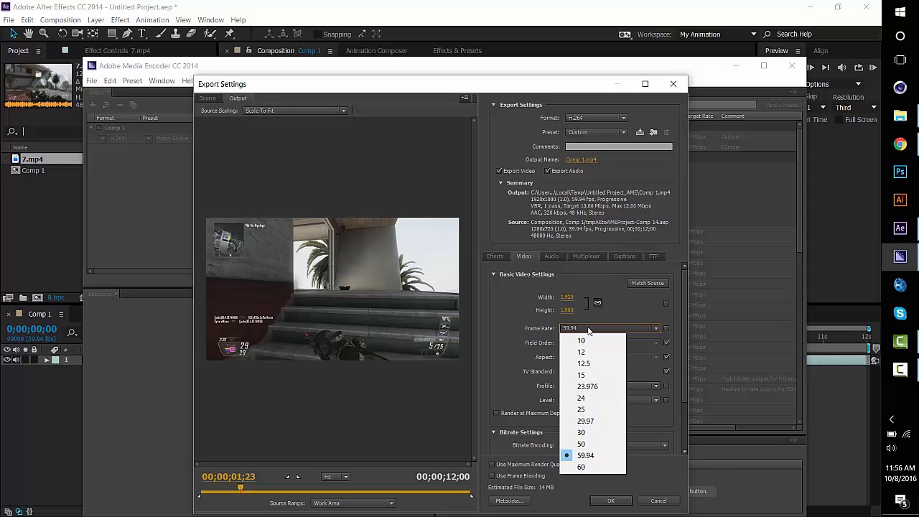
click(596, 421)
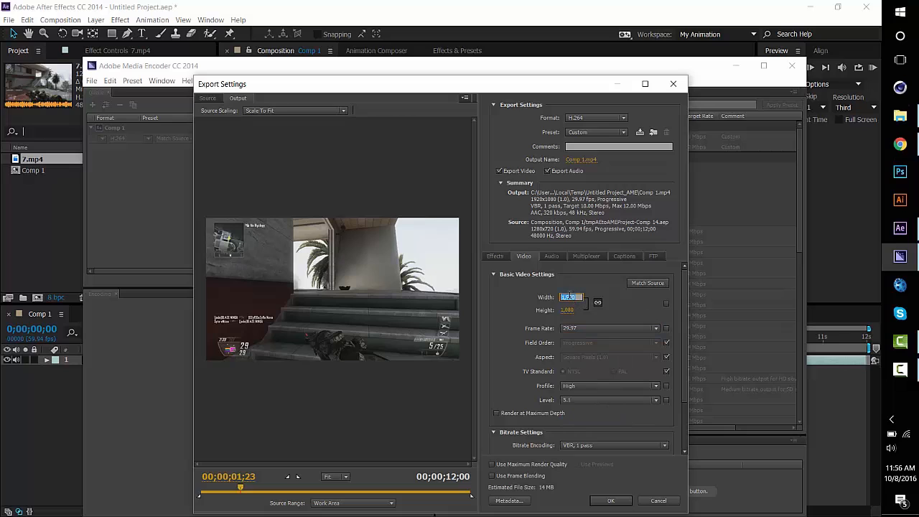
text(1280)
key(Return)
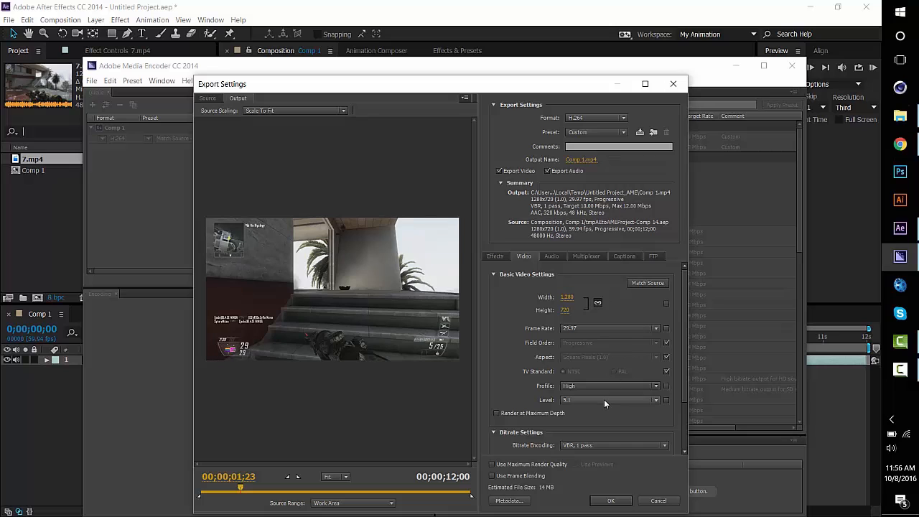
scroll(620, 407, down, 2)
scroll(626, 431, down, 1)
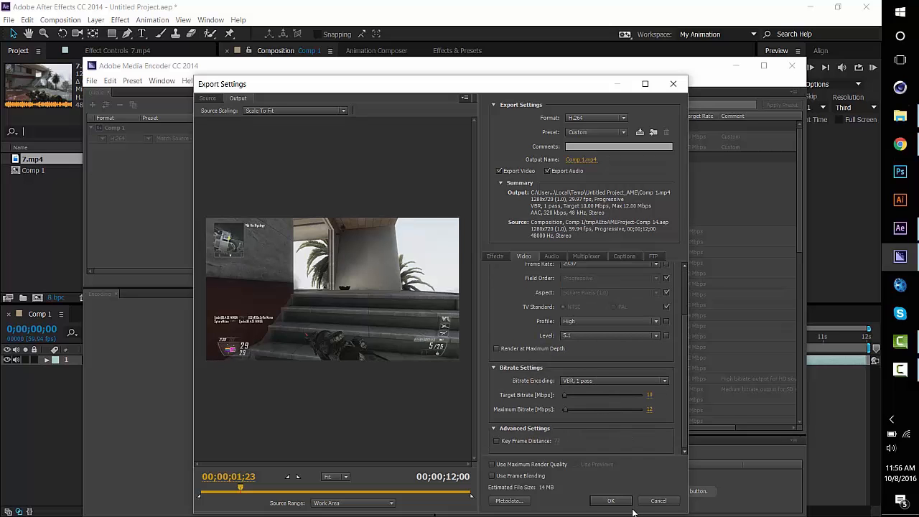
click(581, 159)
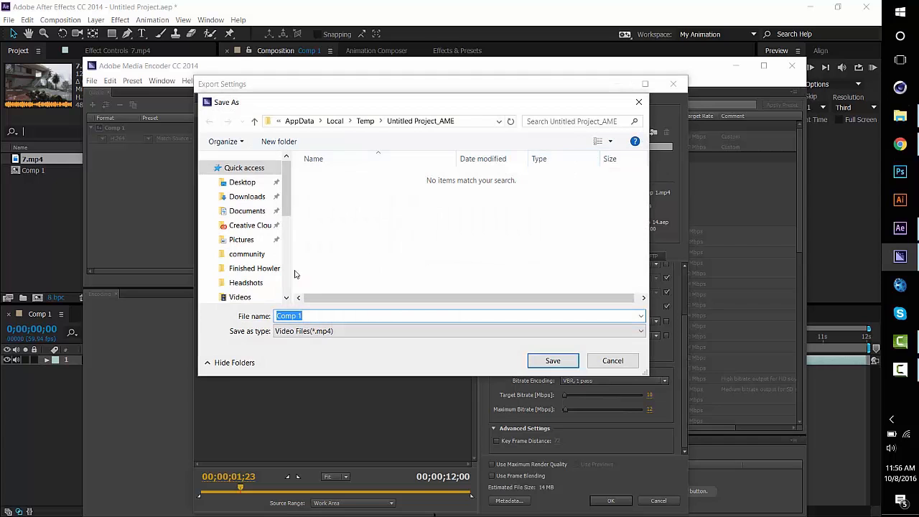
click(240, 297)
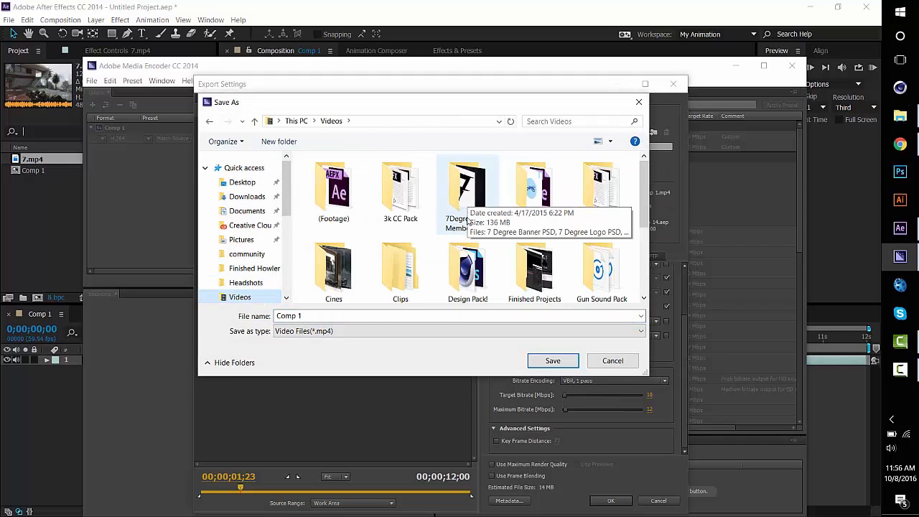
scroll(468, 221, down, 5)
scroll(469, 222, up, 5)
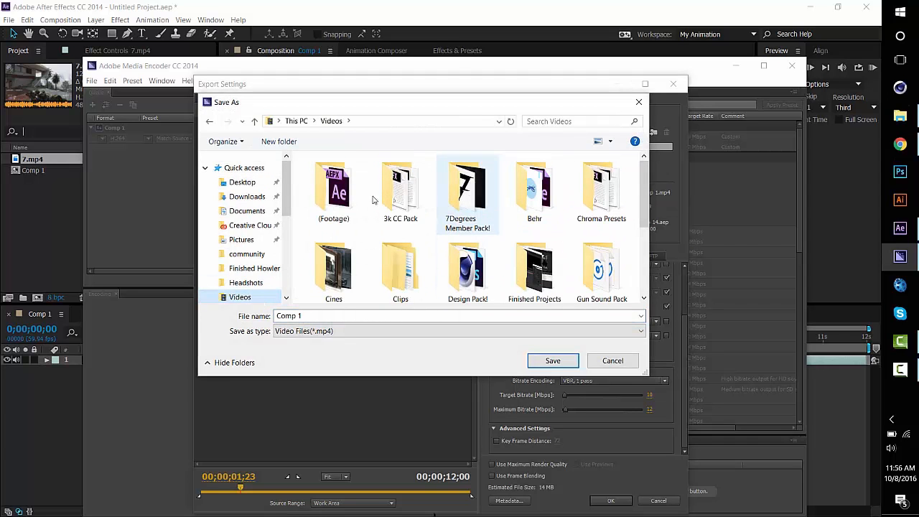
click(639, 104)
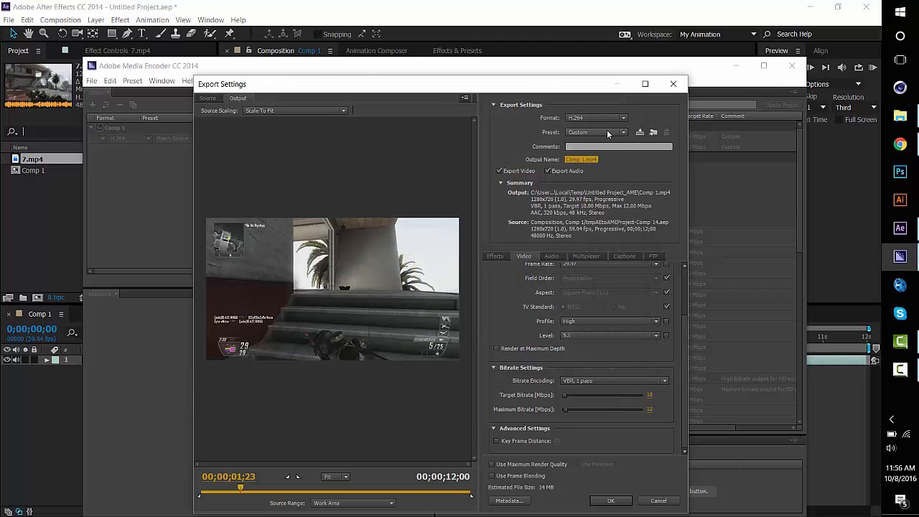
click(607, 131)
click(595, 158)
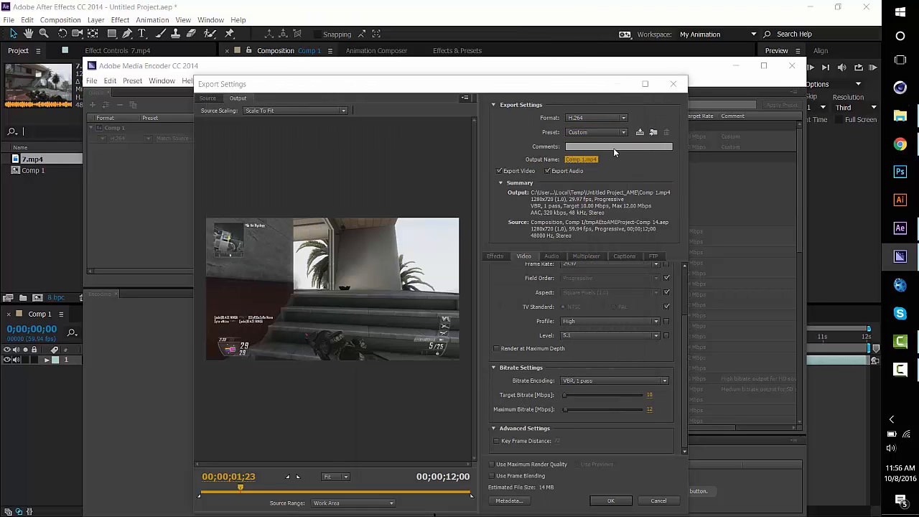
click(610, 145)
click(615, 361)
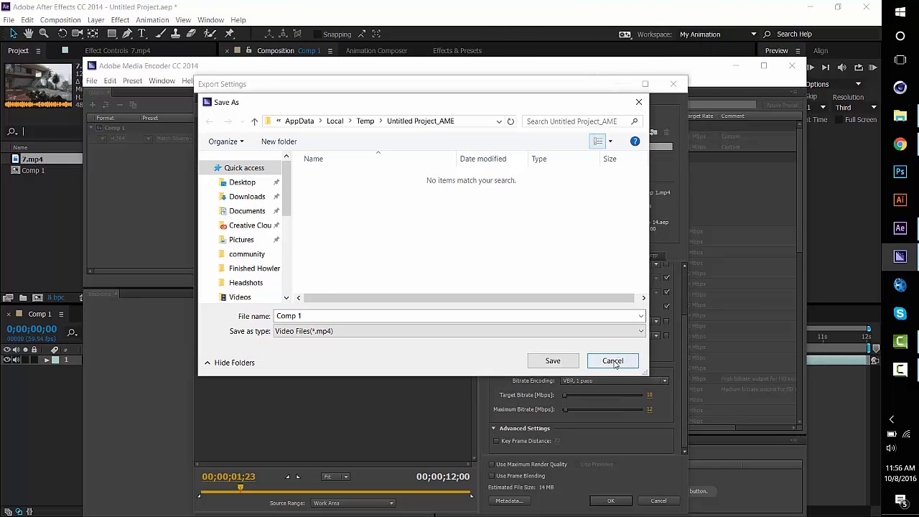
click(614, 360)
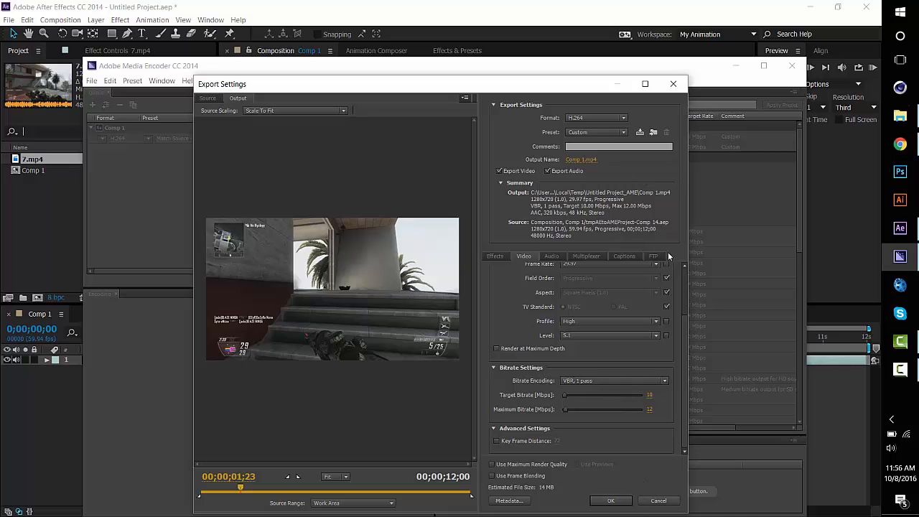
Accept the export settings for Comp 1 and switch back to After Effects
click(610, 501)
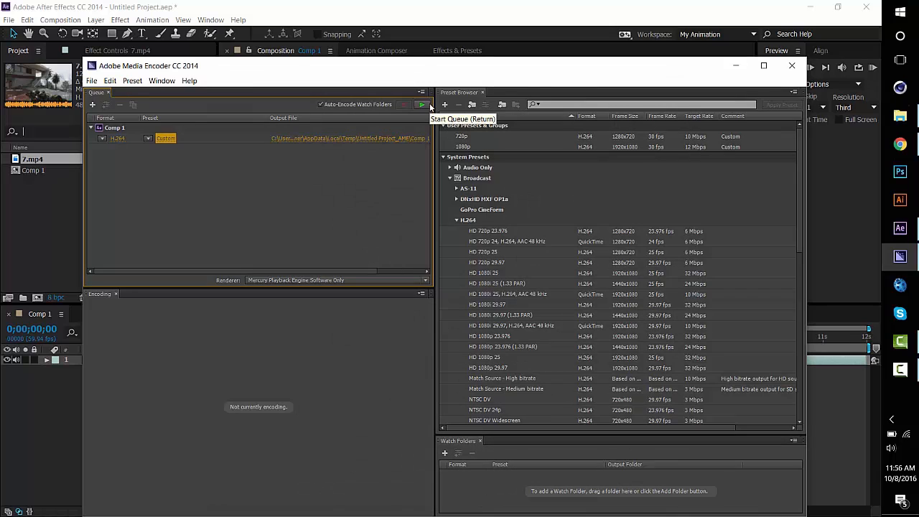
click(44, 231)
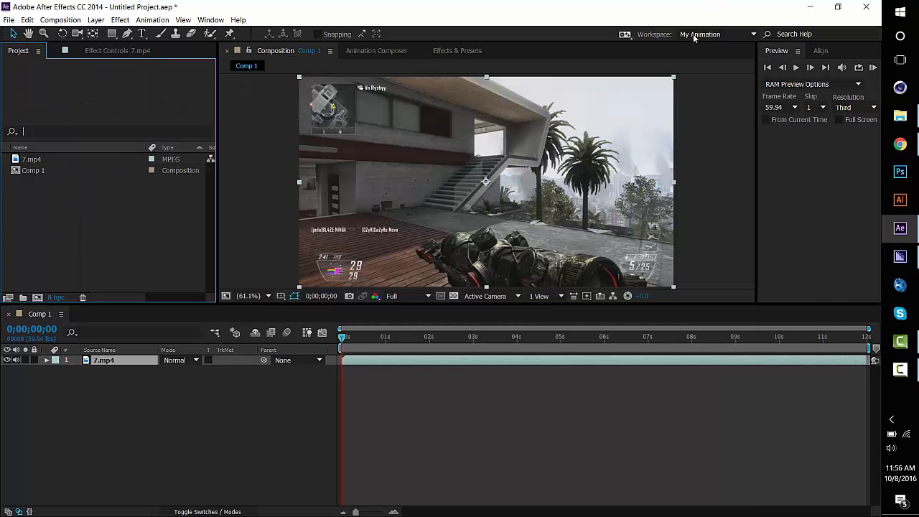